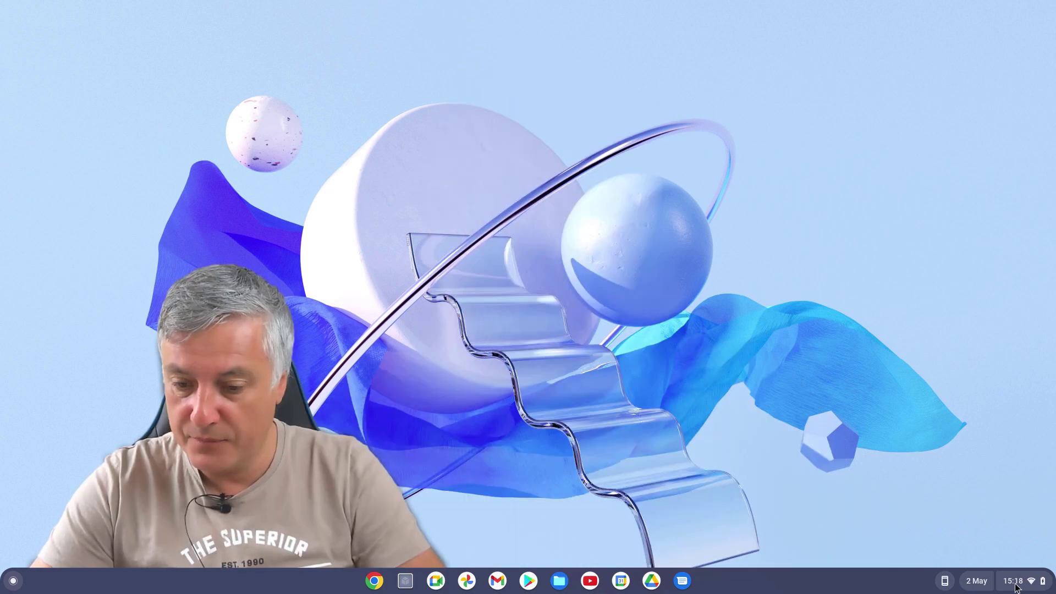
Step: Open Settings from quick settings and go to Connected devices, showing the Pixel 4a (5G) as Enabled
left_click(1018, 581)
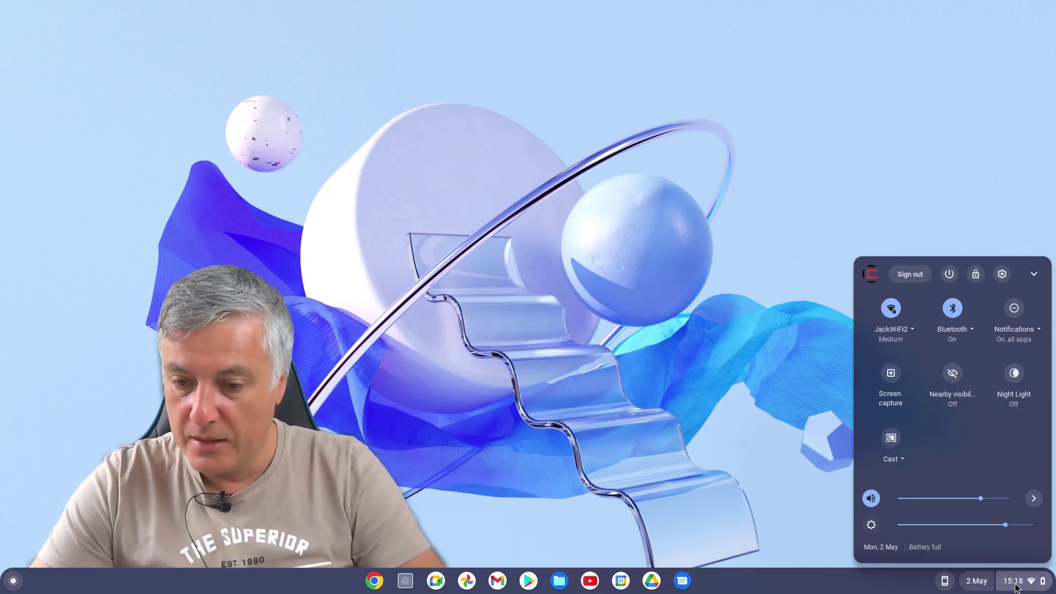
left_click(1002, 275)
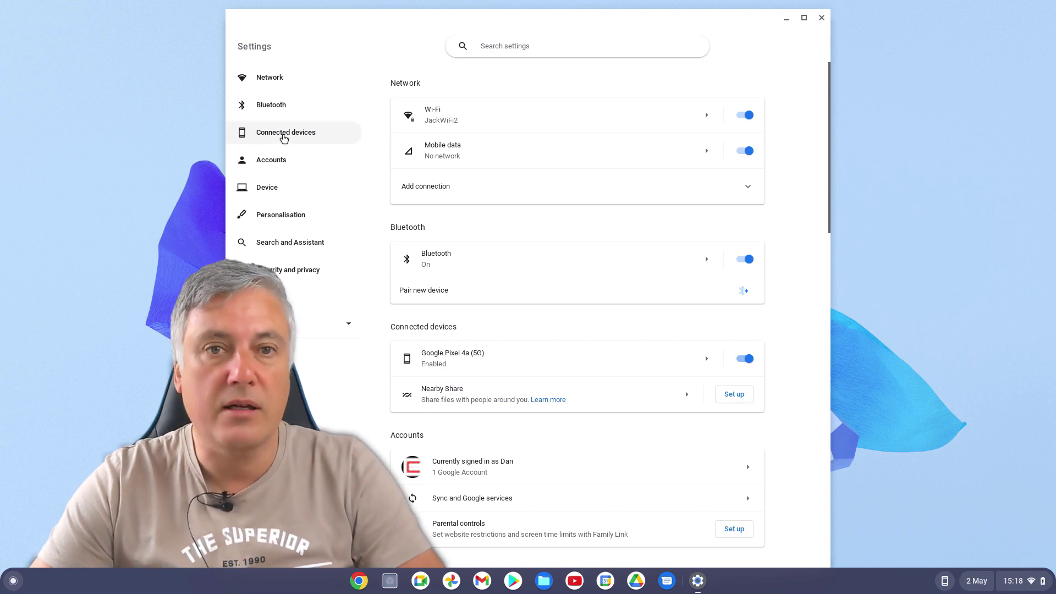
left_click(283, 138)
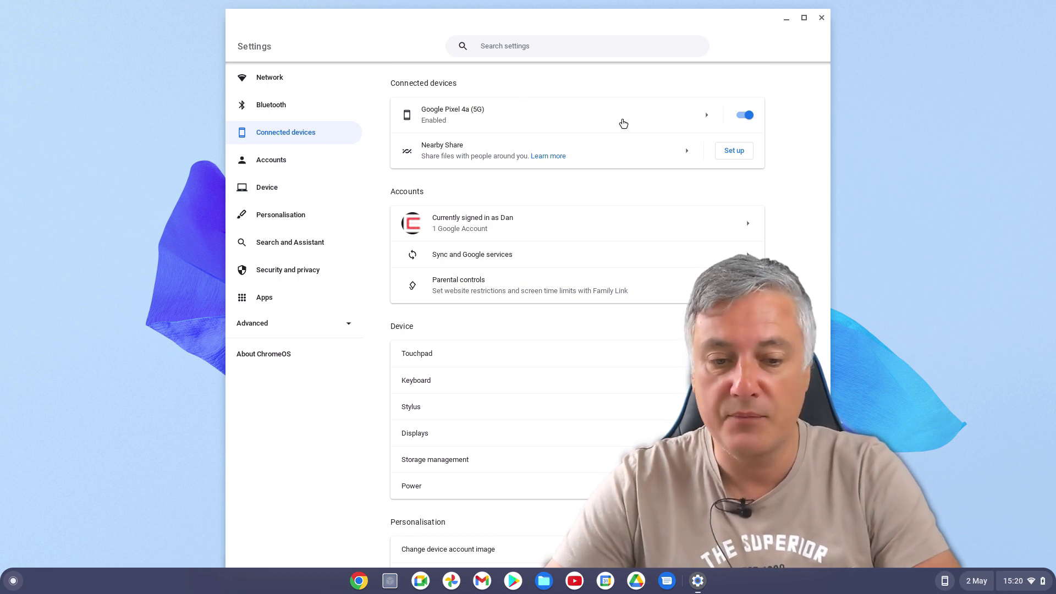
Step: Close Settings and lock the Chromebook from quick settings
left_click(821, 19)
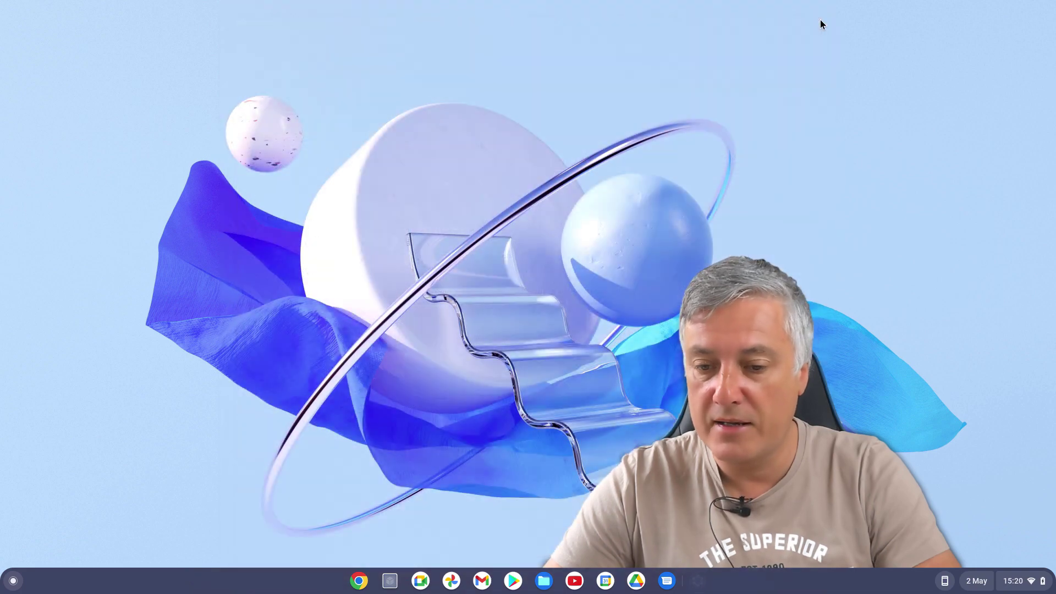
left_click(1013, 582)
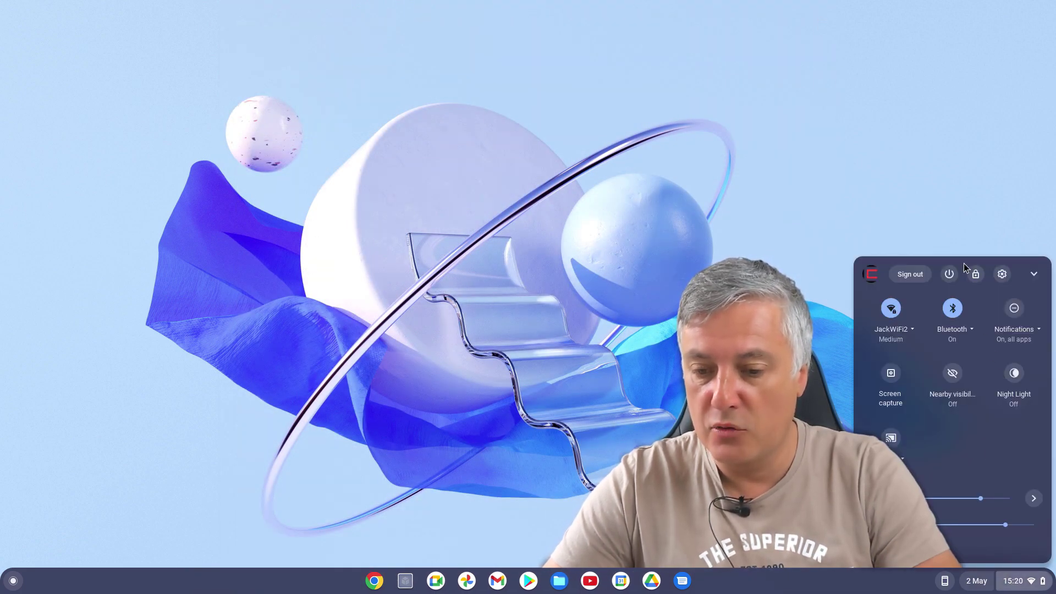
left_click(976, 278)
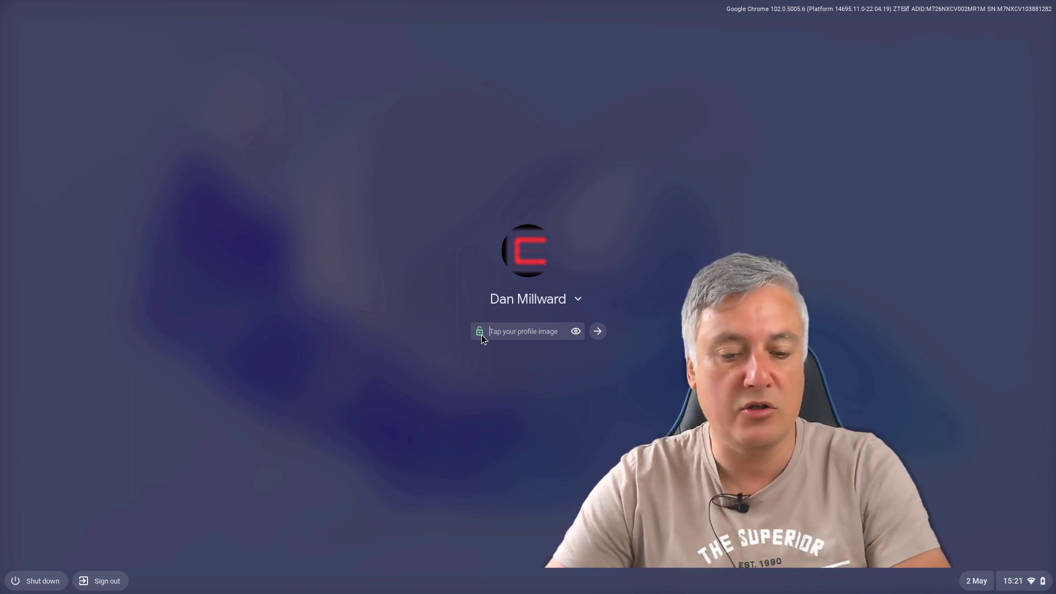
Step: Unlock the Chromebook from the lock screen's profile image using the paired phone
mouse_move(480, 334)
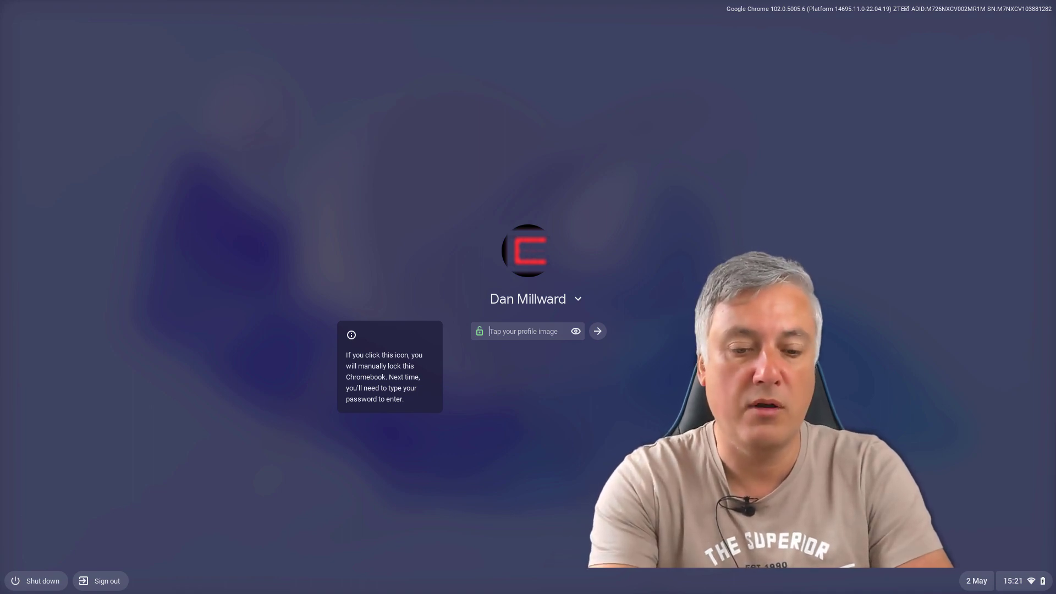
left_click(527, 250)
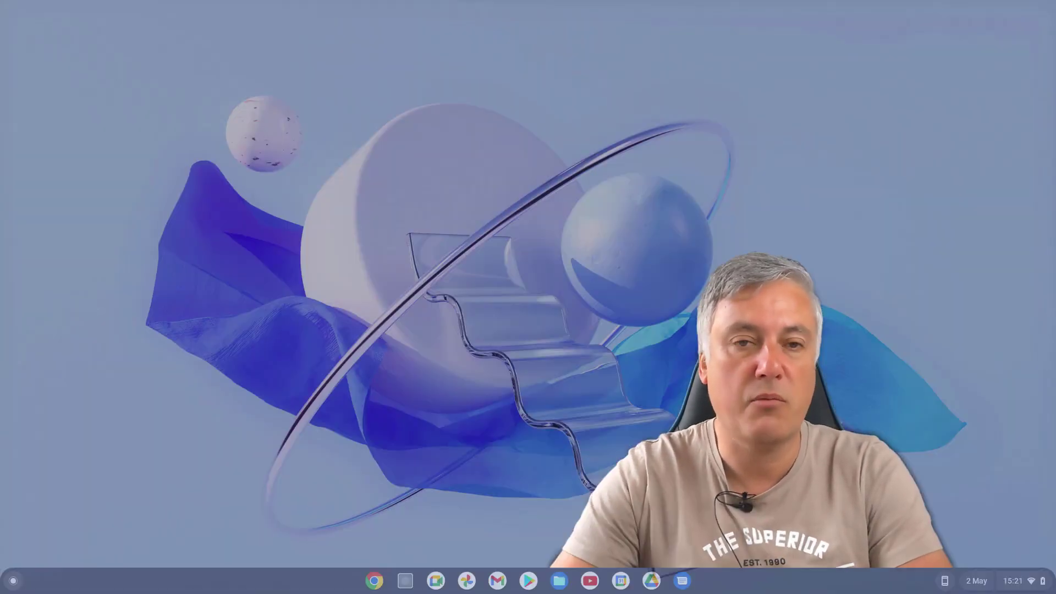
key("XF86AudioRaiseVolume")
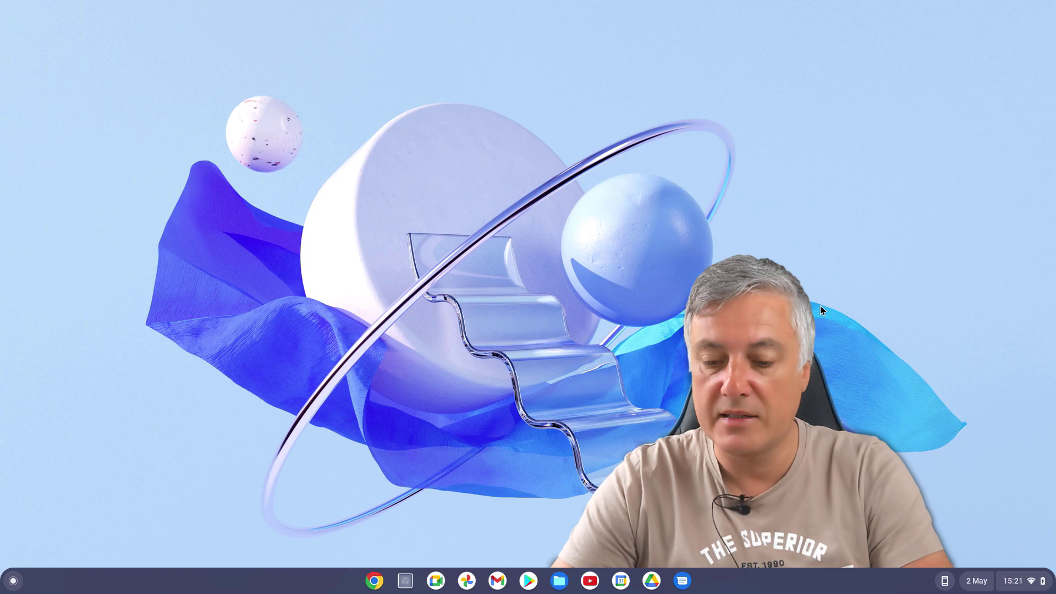
Step: Open the Google Pixel 4a (5G) settings under Connected devices and turn Smart Lock off
left_click(1017, 581)
left_click(1002, 274)
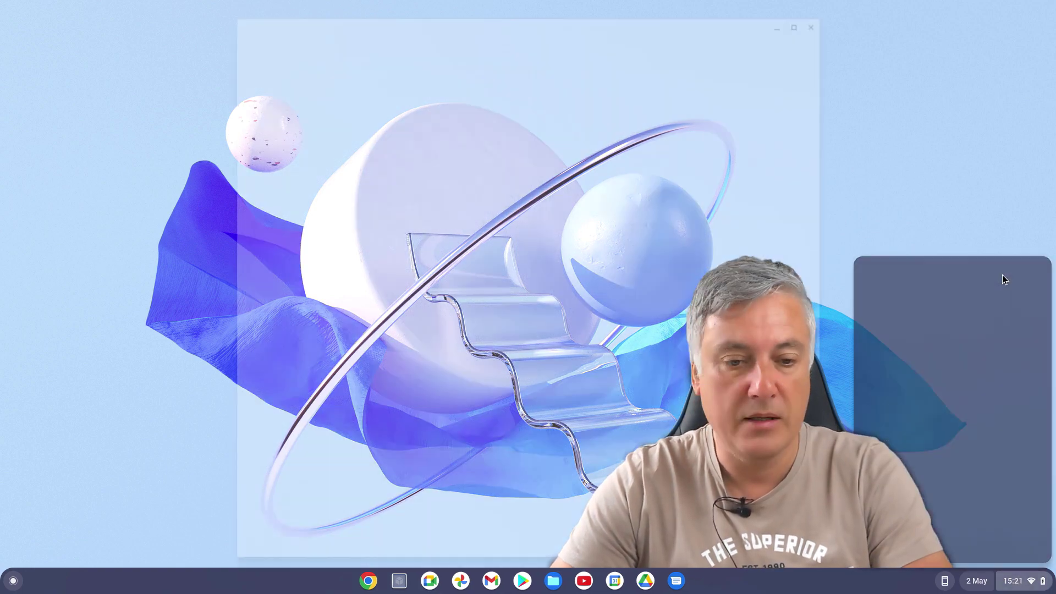
left_click(280, 137)
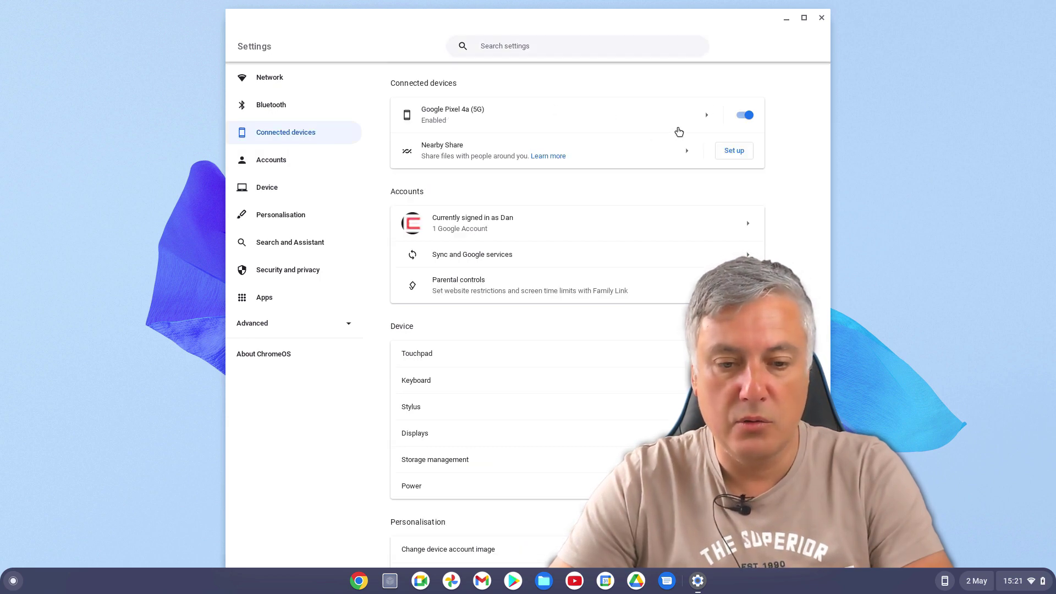
left_click(706, 116)
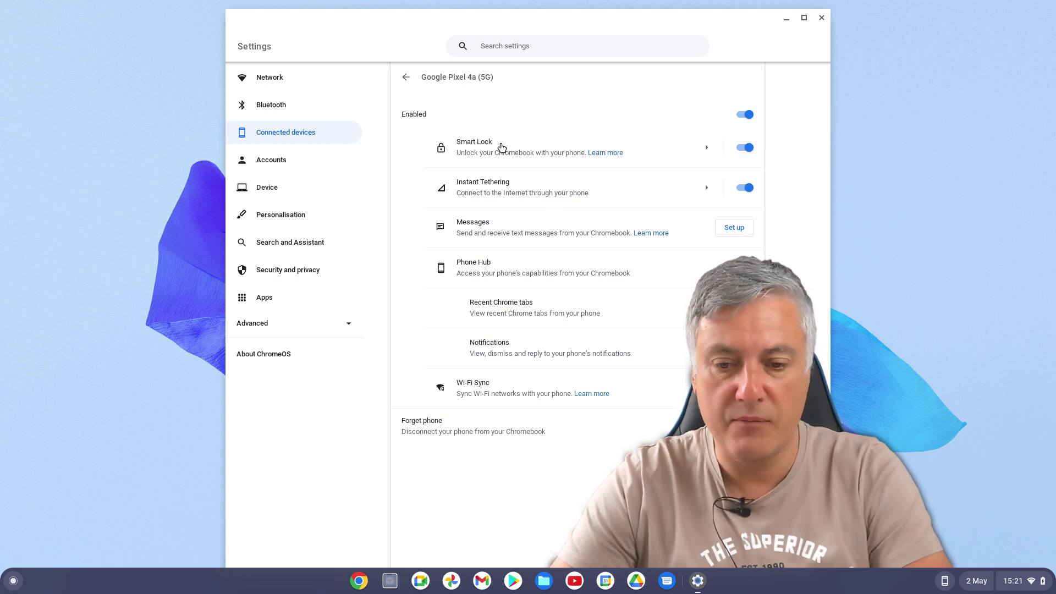
left_click(748, 148)
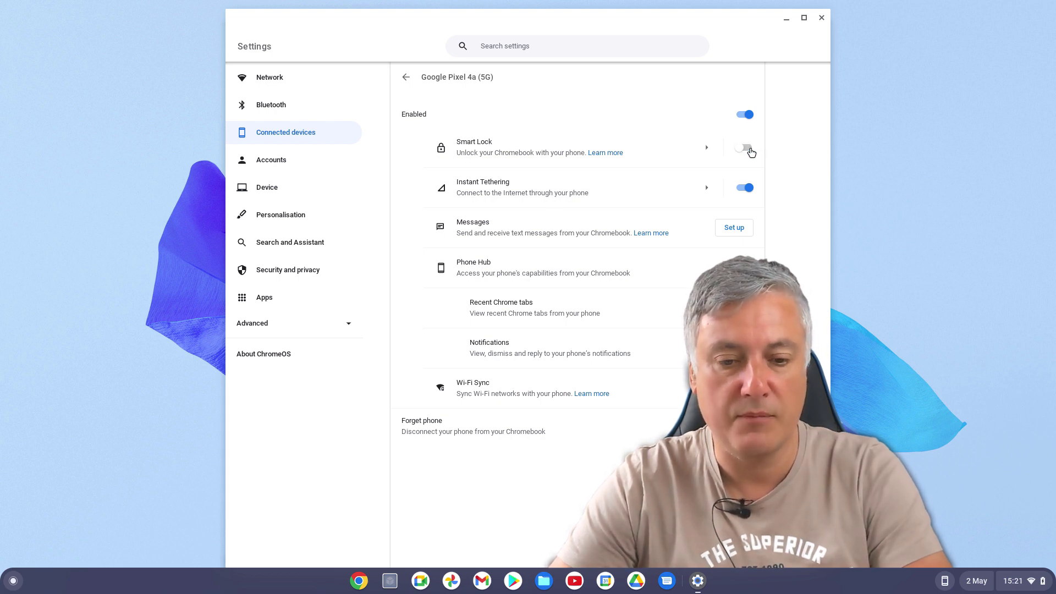
left_click(400, 80)
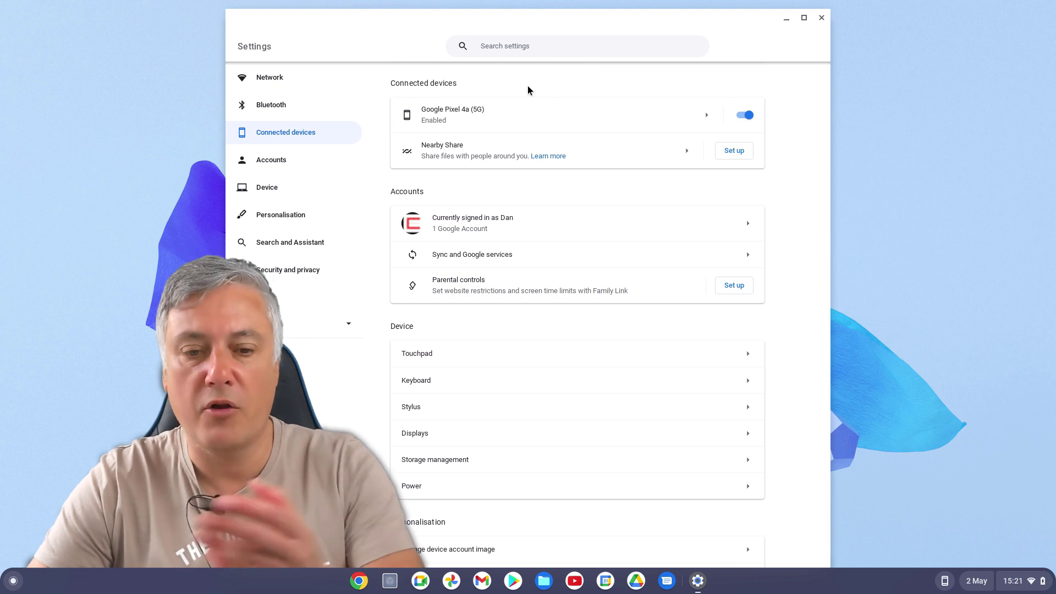
Step: Re-enable the phone's features and Smart Lock, confirming with the account password, then close Settings
left_click(703, 113)
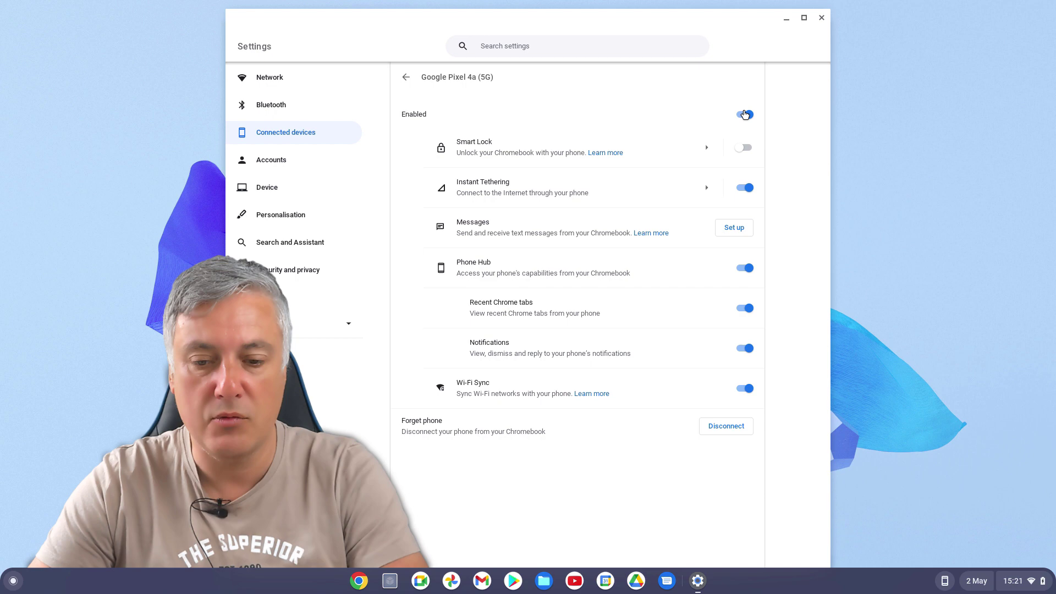
left_click(746, 114)
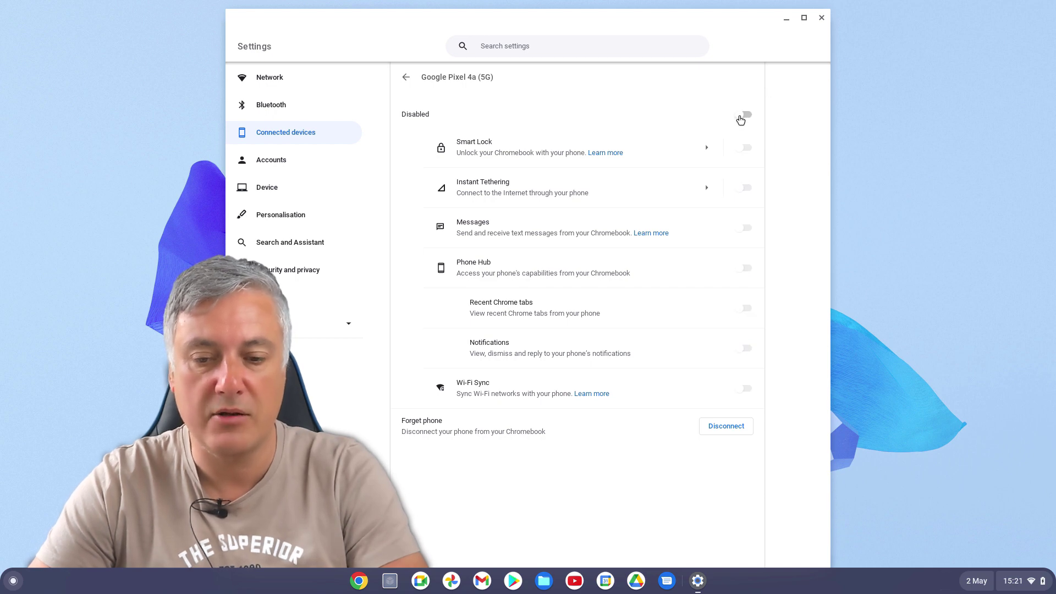
left_click(741, 118)
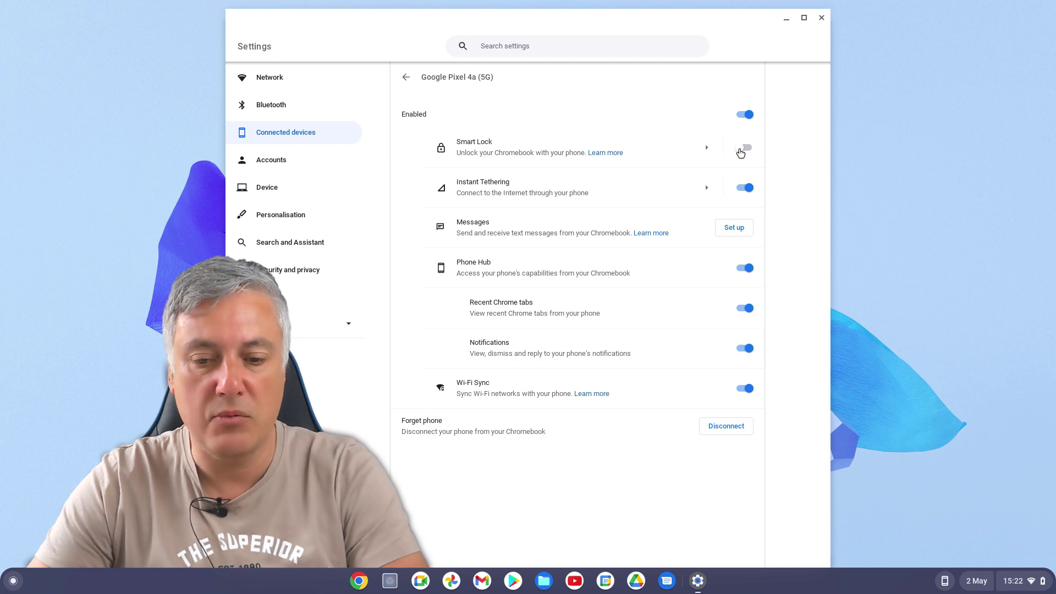
left_click(744, 148)
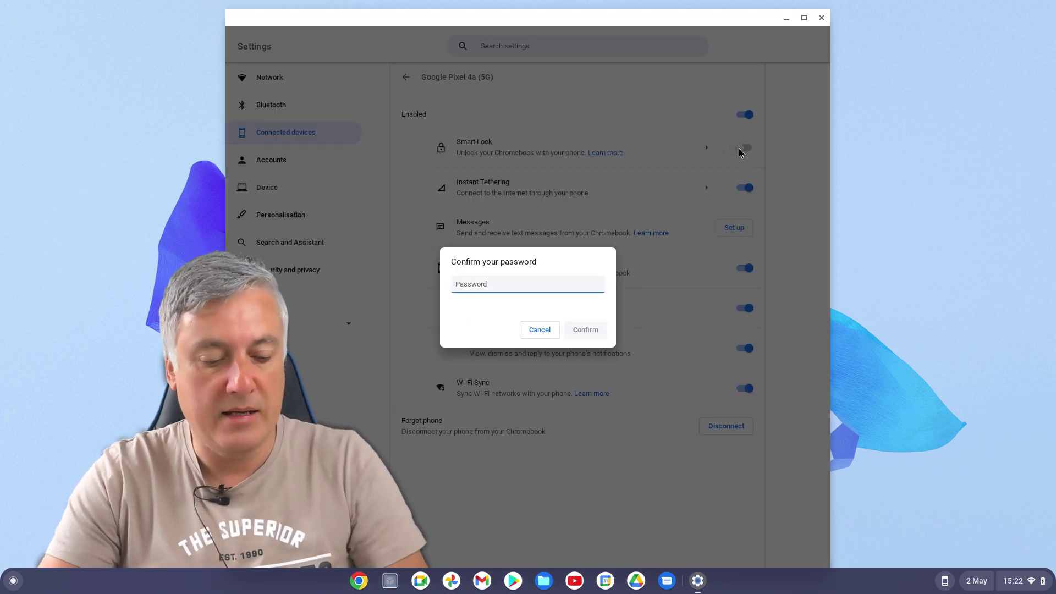
type("••")
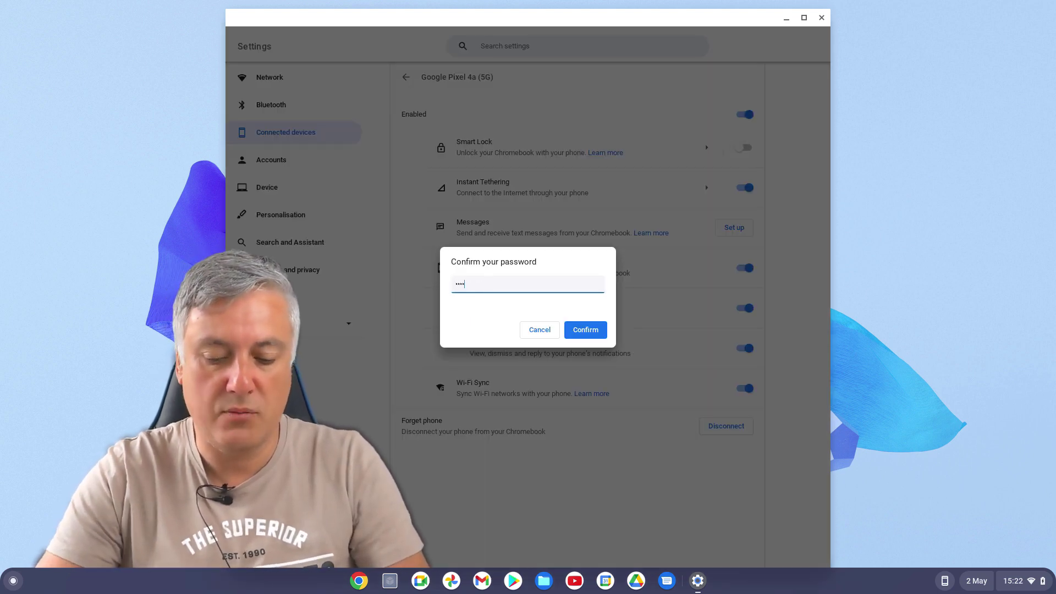
type("•••••••••")
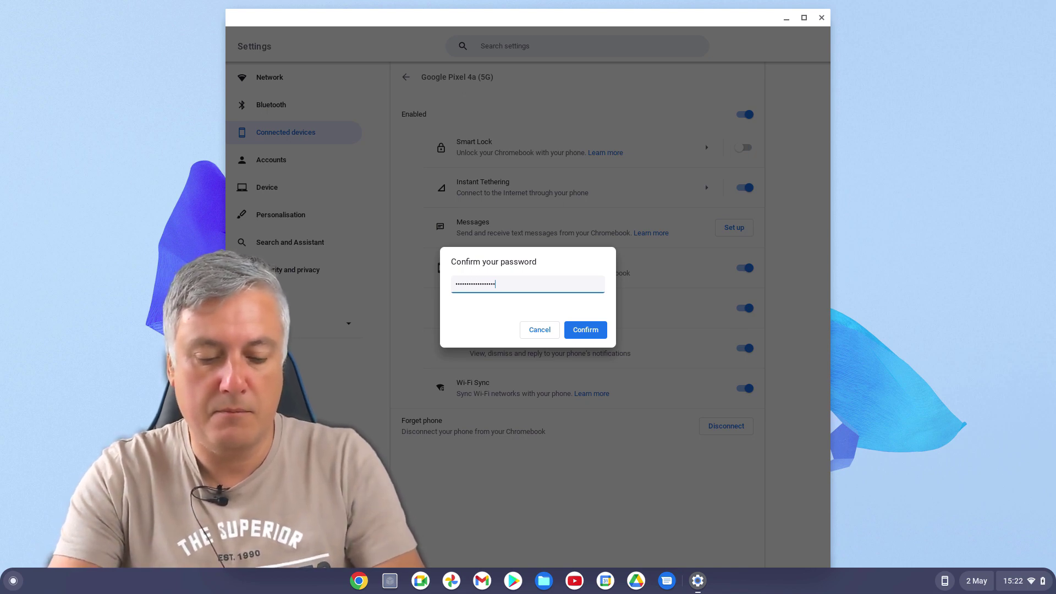
type("•••••••••••")
key("Return")
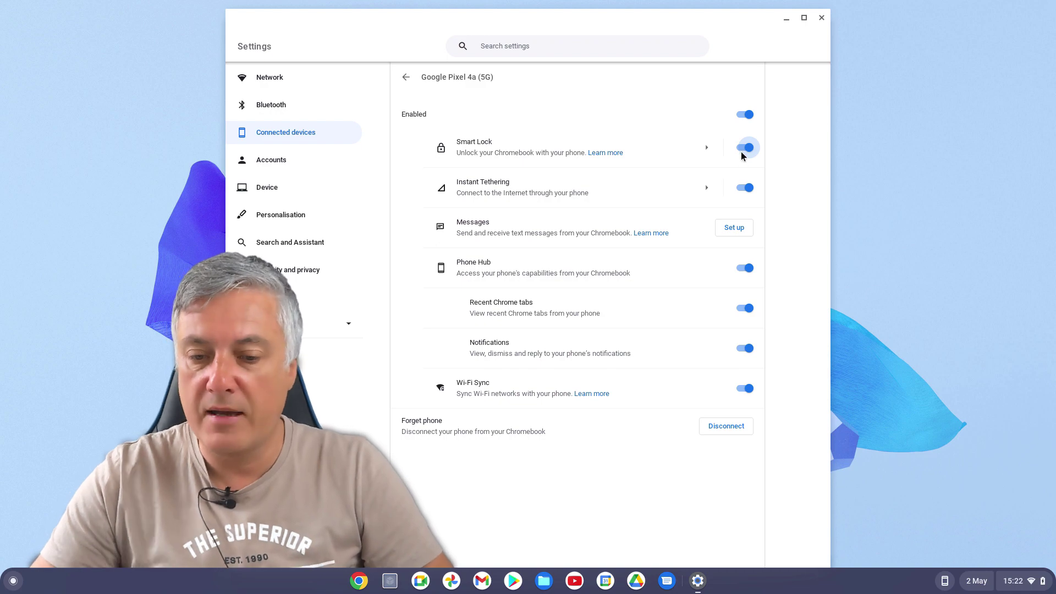
left_click(822, 18)
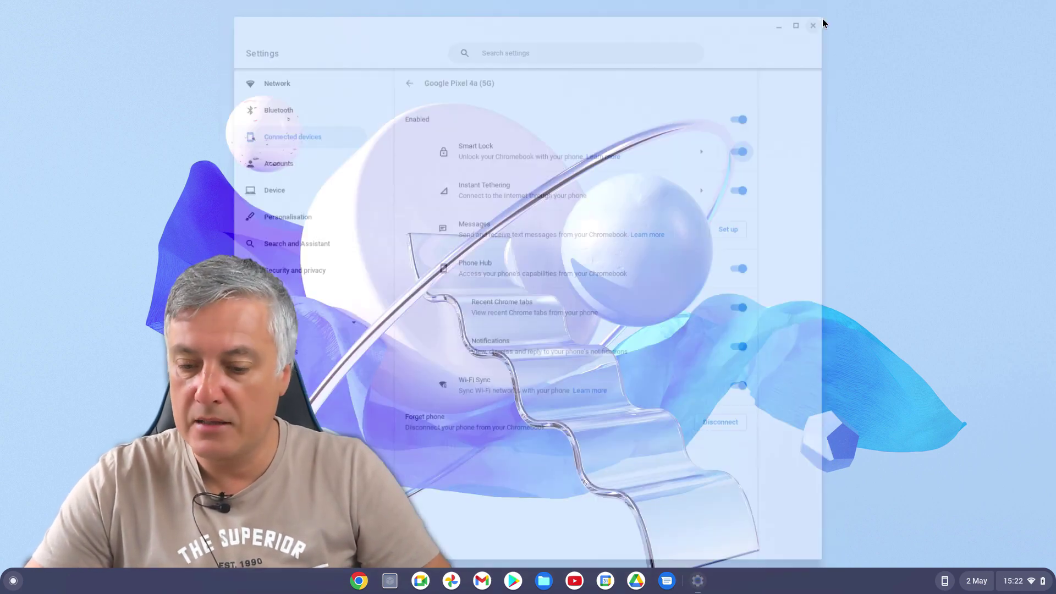
Step: Sign out from quick settings and sign back in with the account password
left_click(1011, 583)
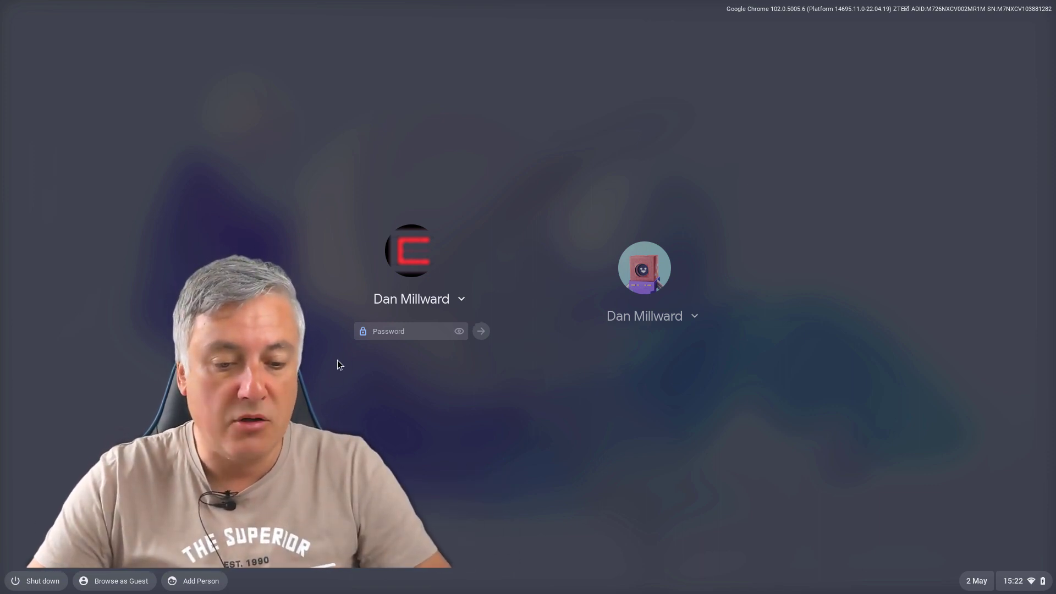
mouse_move(363, 338)
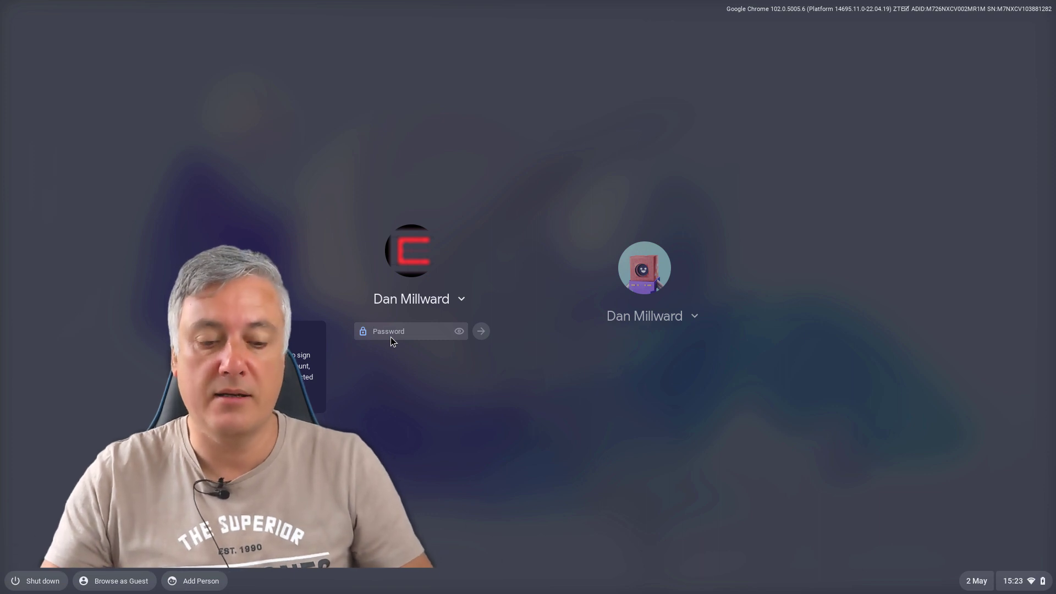
type("**")
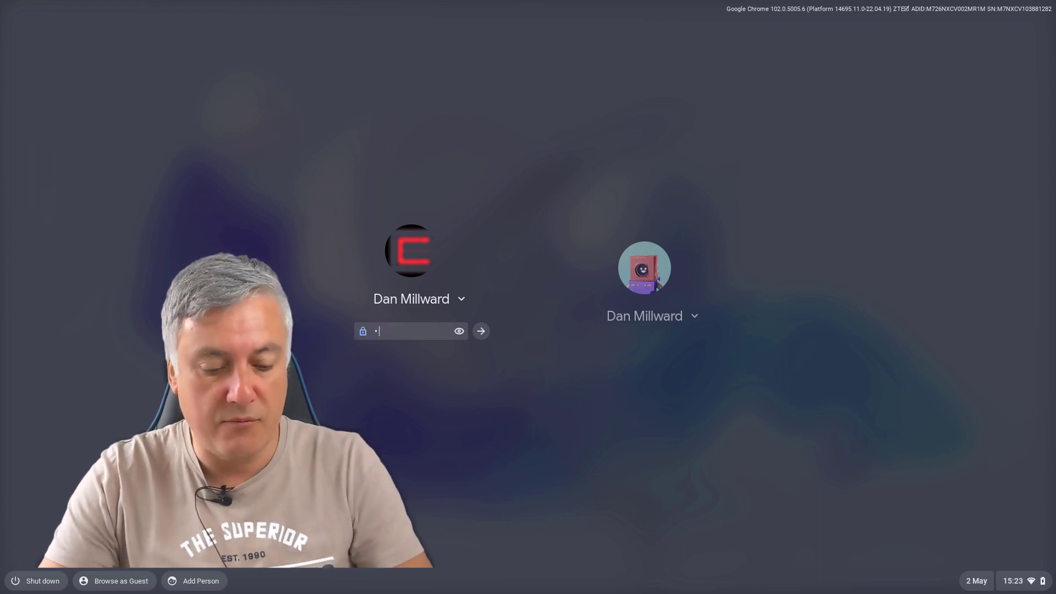
type("***")
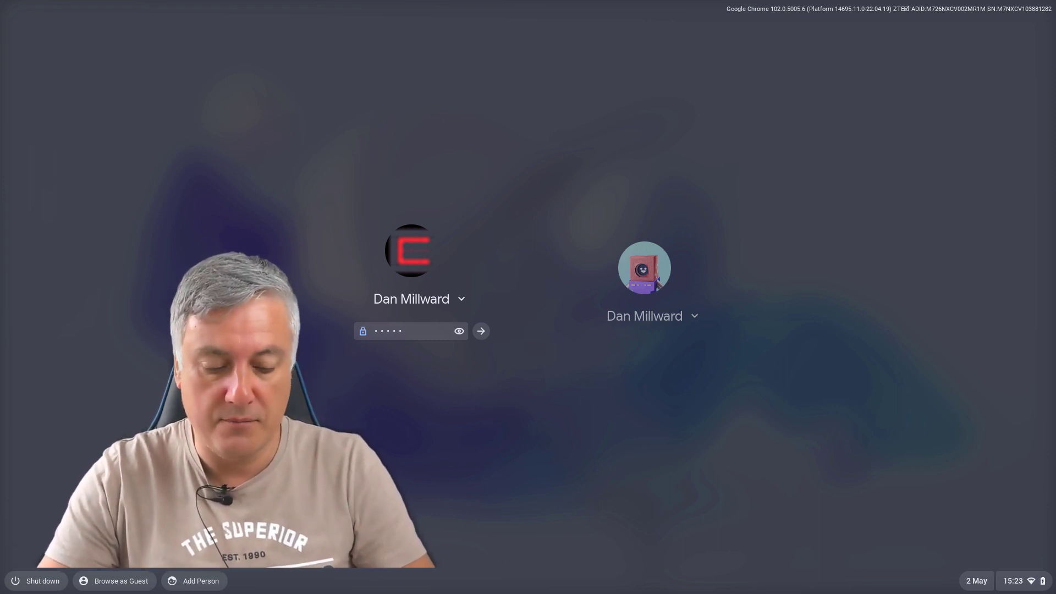
type("*****")
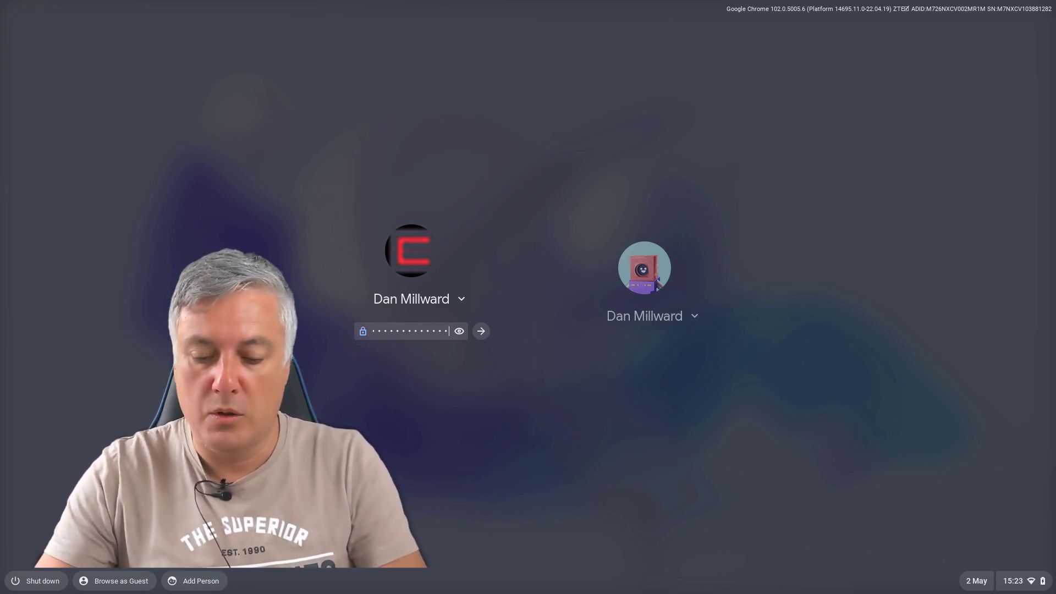
type("***")
key("Return")
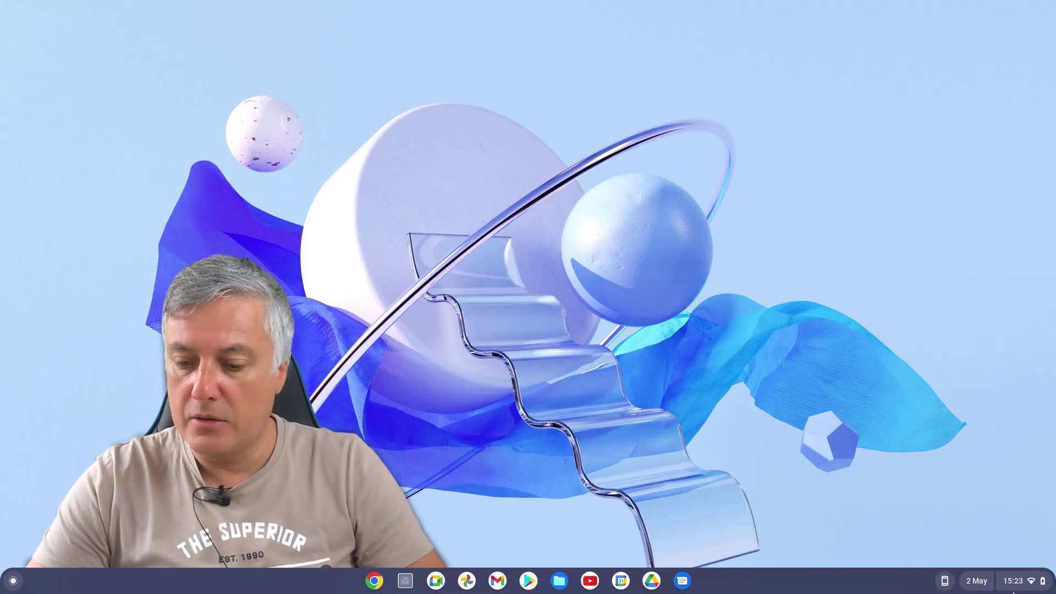
Step: Open the Pixel 4a (5G) Smart Lock page, showing 'Unlock device only' selected
left_click(1009, 583)
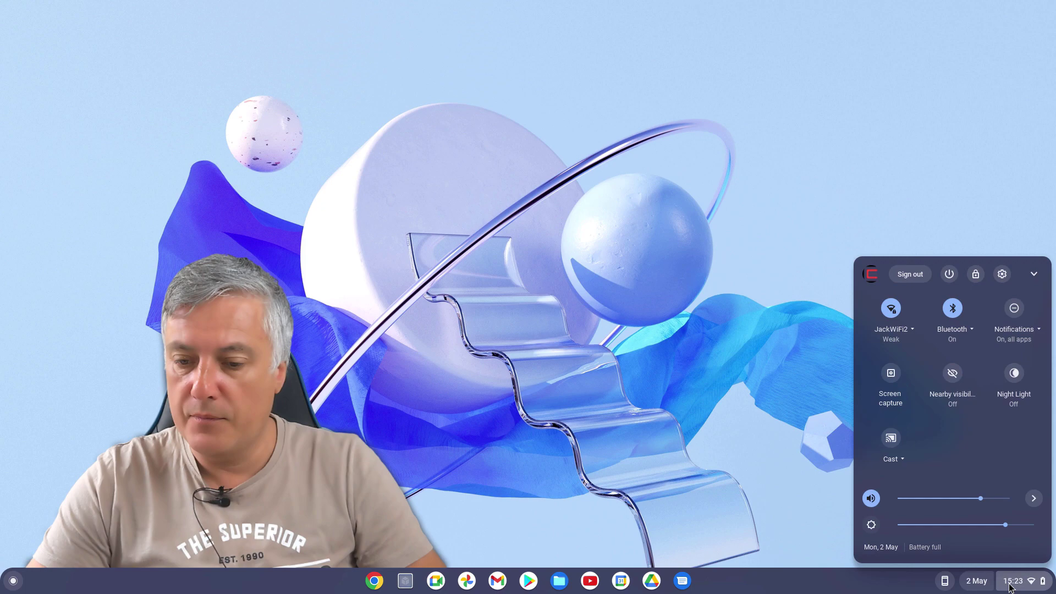
left_click(1002, 275)
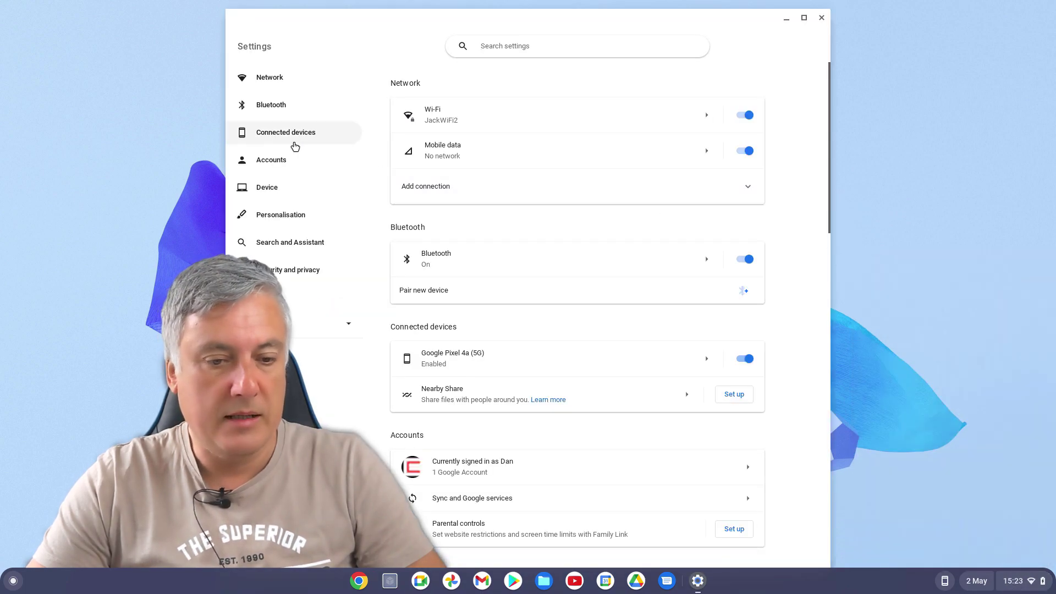
left_click(271, 140)
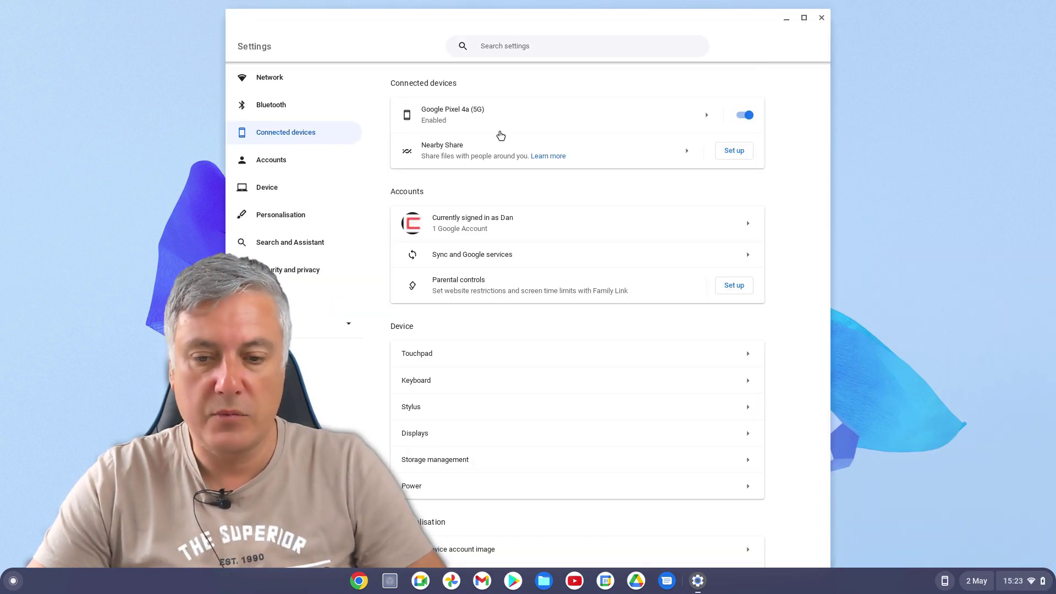
left_click(706, 115)
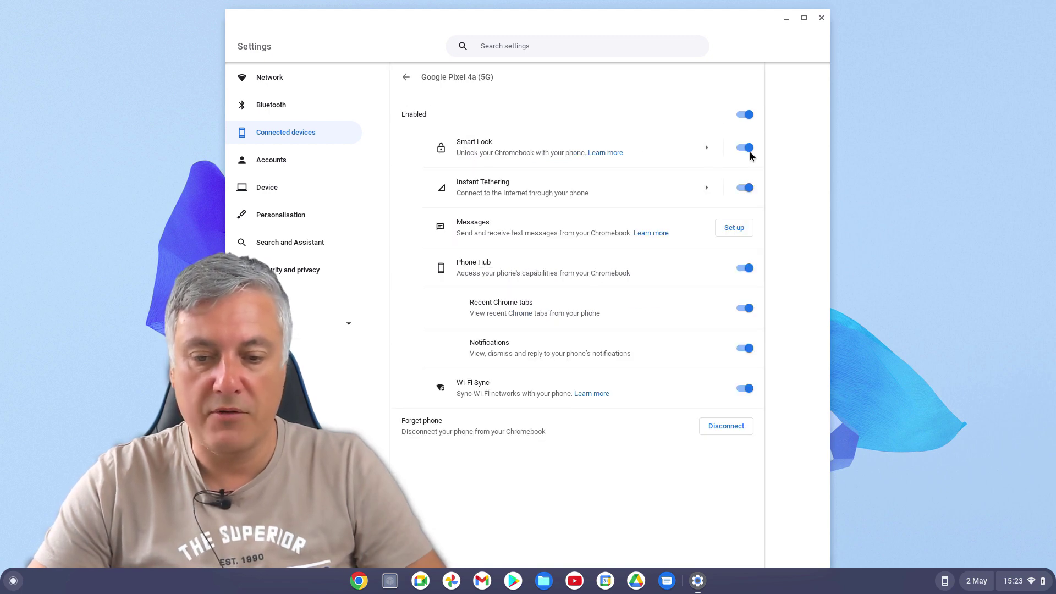
left_click(702, 150)
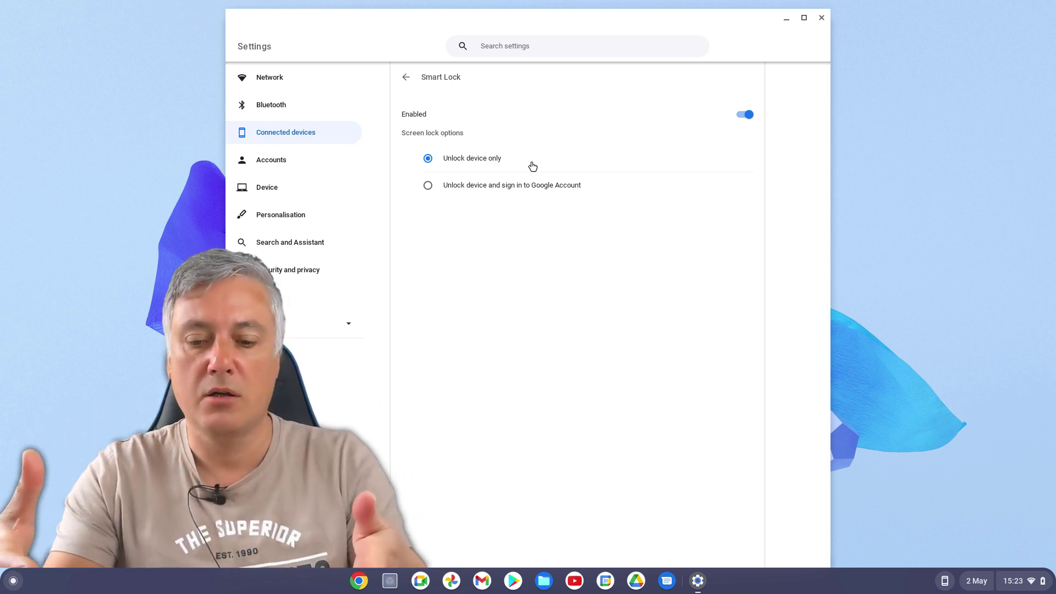
left_click(1032, 583)
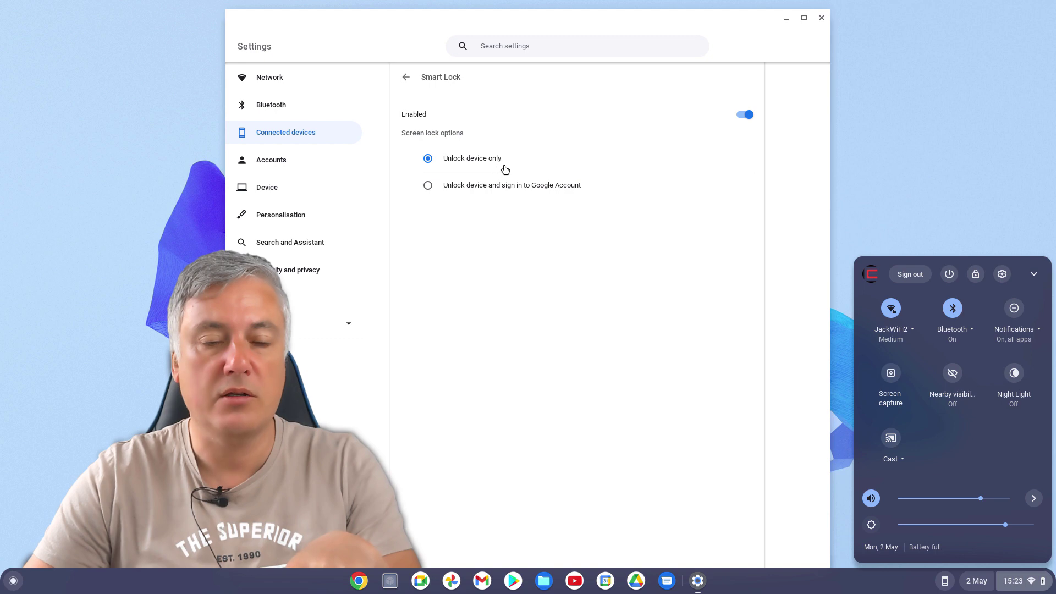
left_click(530, 162)
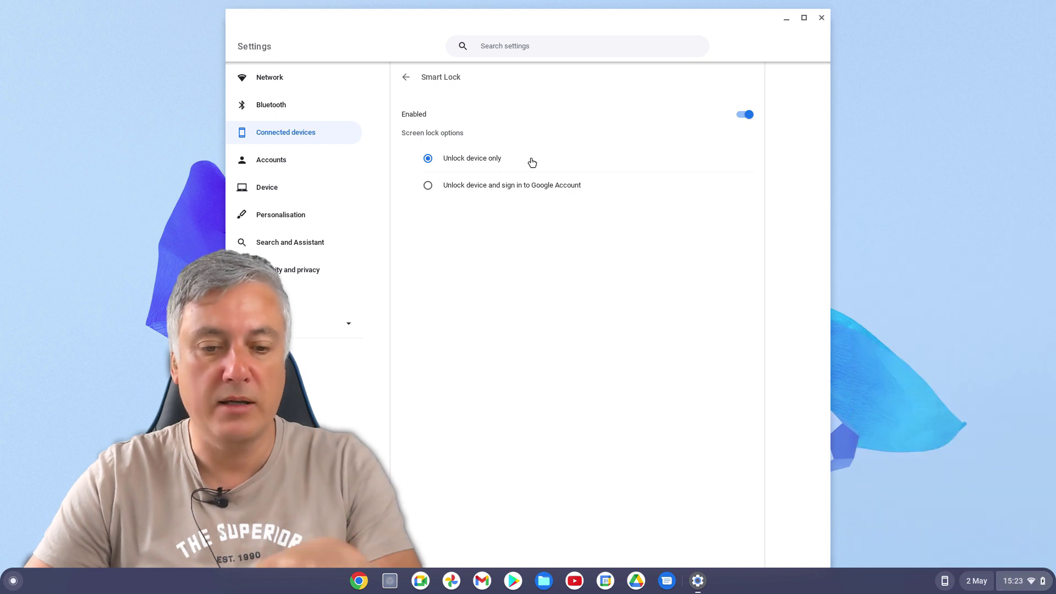
Step: Choose 'Unlock device and sign in to Google Account' and start entering the account password
left_click(429, 187)
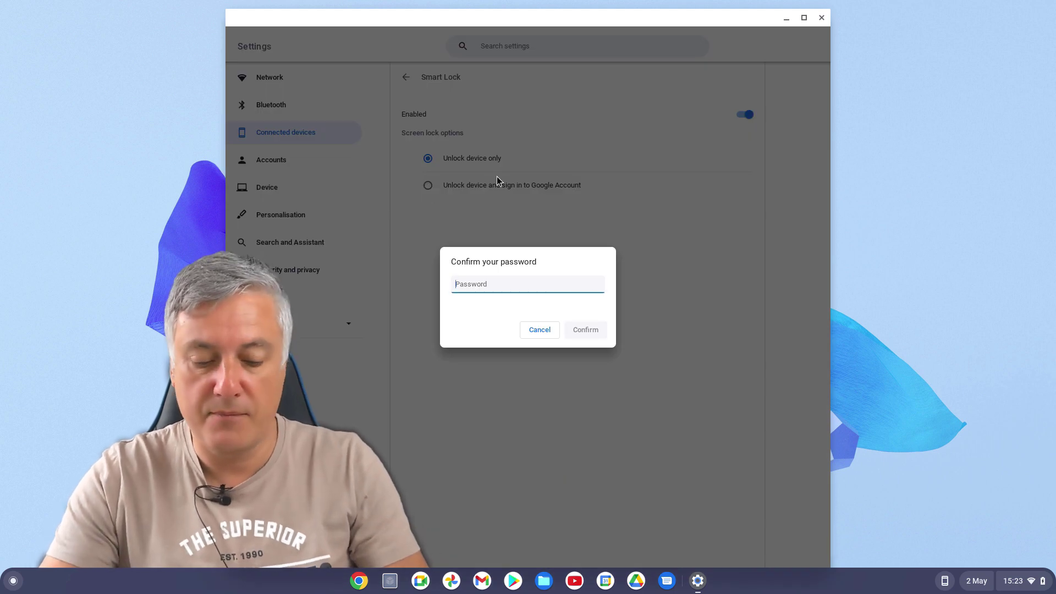
type("•")
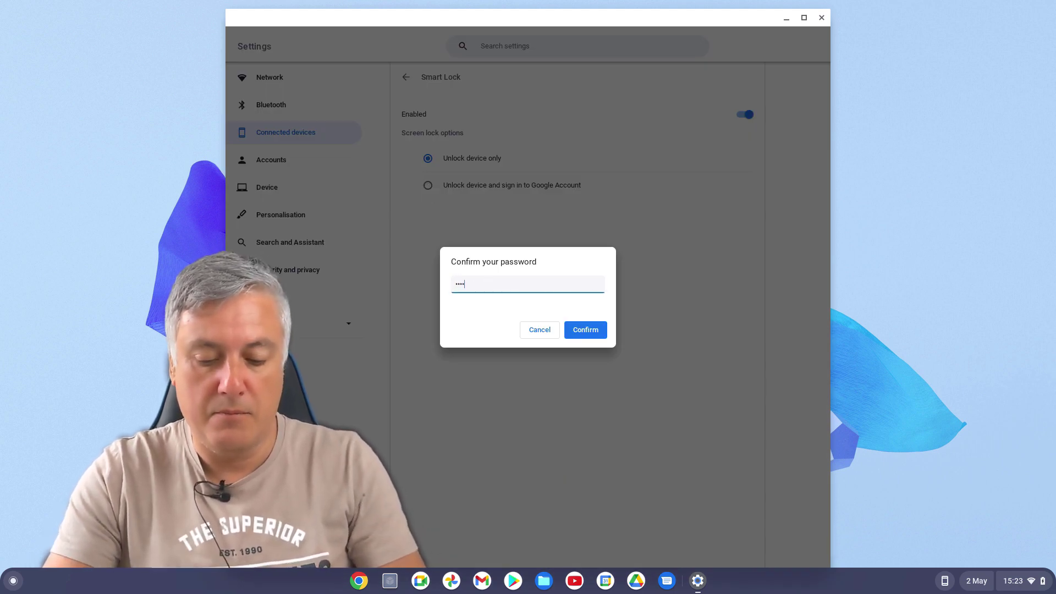